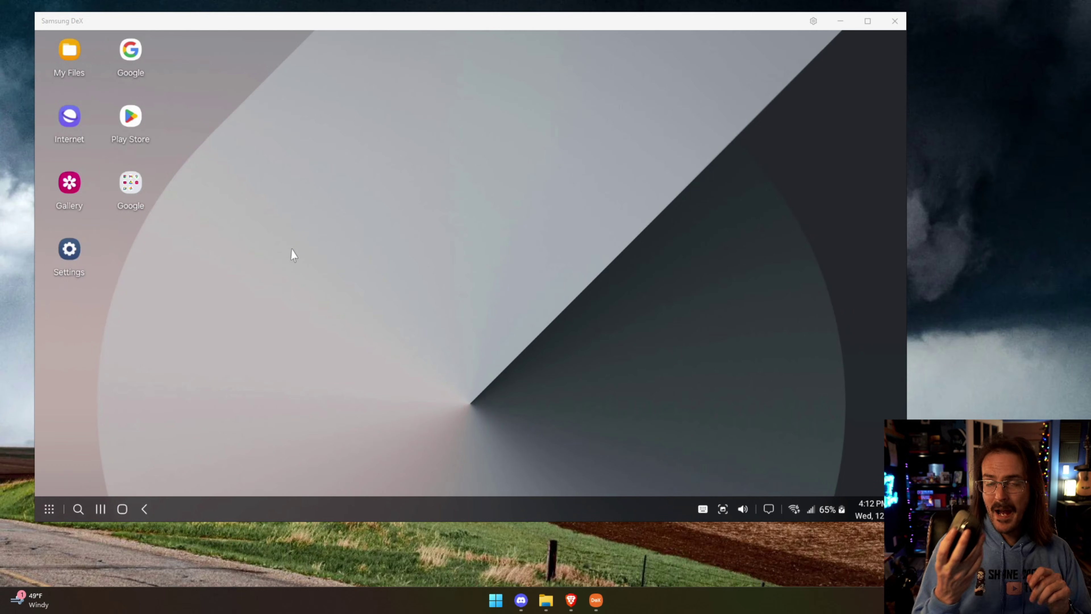
Bring the Samsung DeX for PC window to the front of the Windows desktop
{"action": "left_click", "coordinate": [306, 248]}
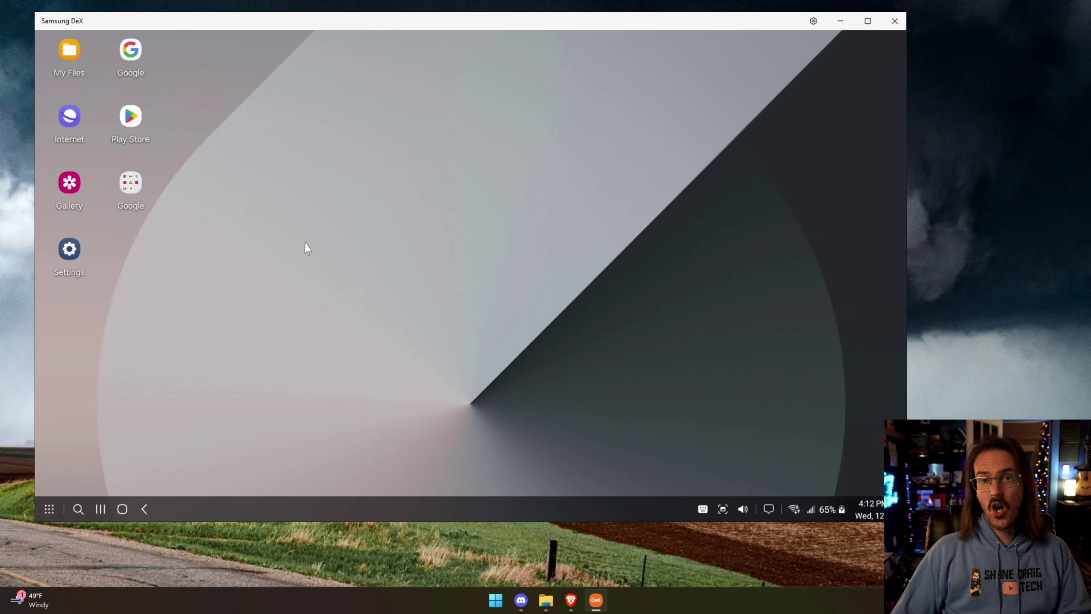
Launch Play Store, drag its window up and then right, and maximize the DeX desktop
{"action": "double_click", "coordinate": [139, 129]}
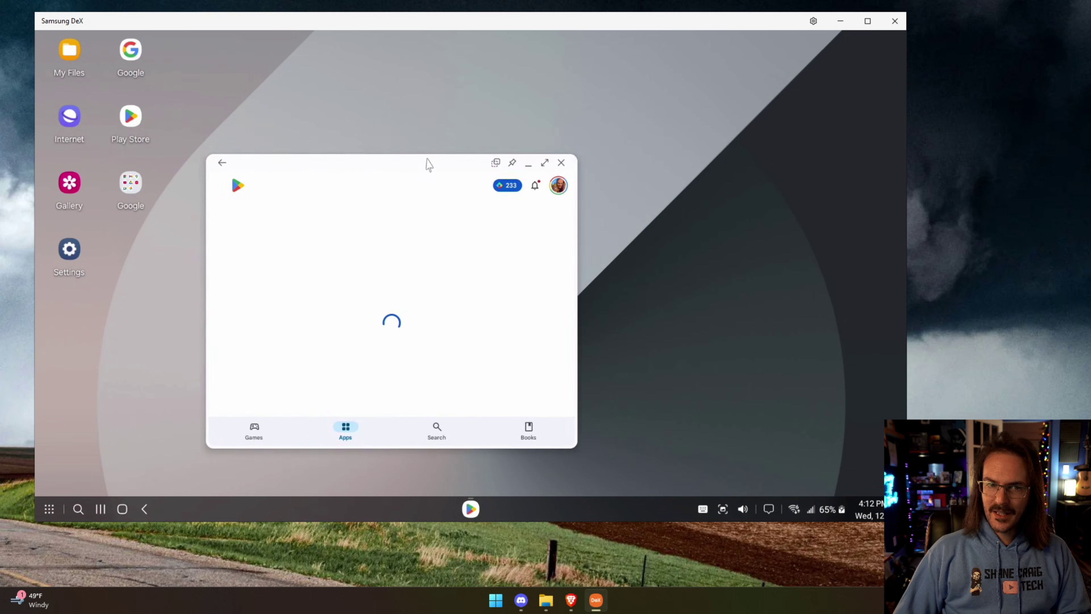
{"action": "left_click_drag", "start_coordinate": [326, 136], "coordinate": [292, 111]}
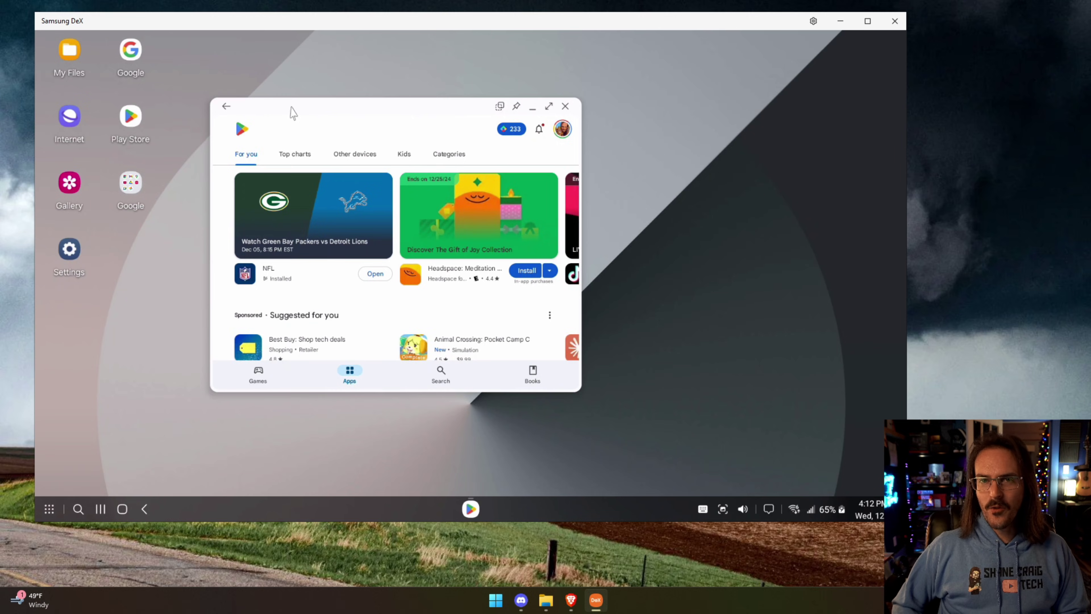
{"action": "left_click_drag", "start_coordinate": [292, 112], "coordinate": [366, 117]}
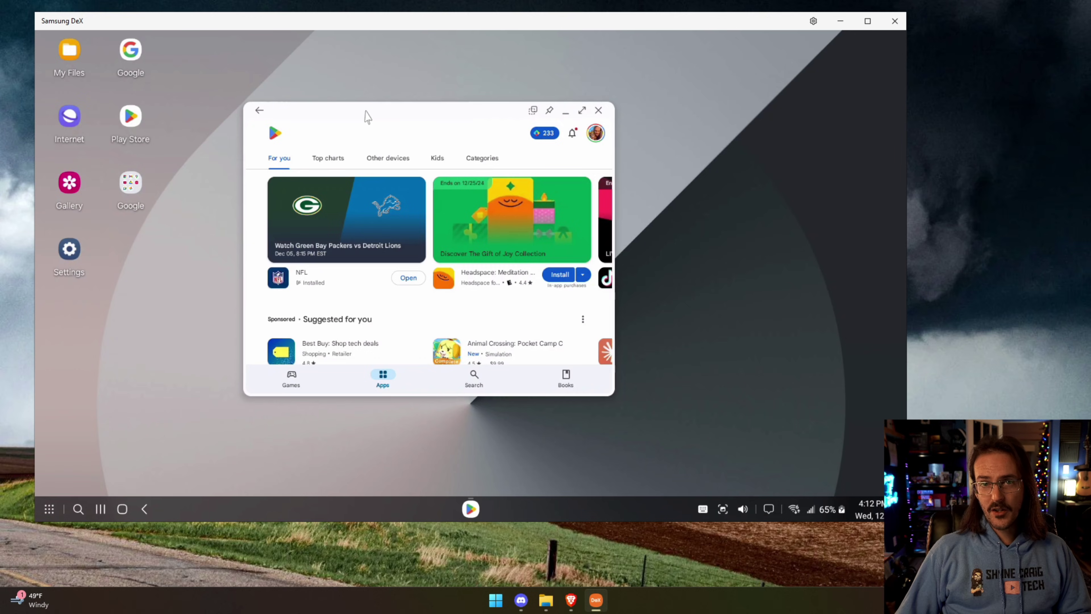
{"action": "double_click", "coordinate": [331, 21]}
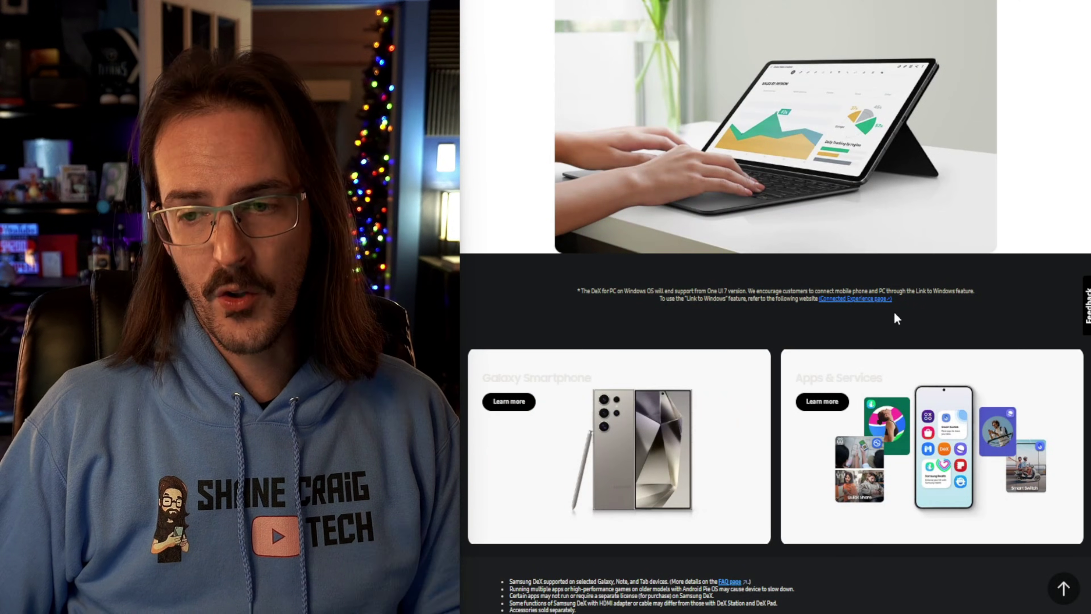
Highlight the footnote saying DeX for PC on Windows ends with One UI 7, then deselect it
{"action": "left_click_drag", "start_coordinate": [905, 300], "coordinate": [574, 291]}
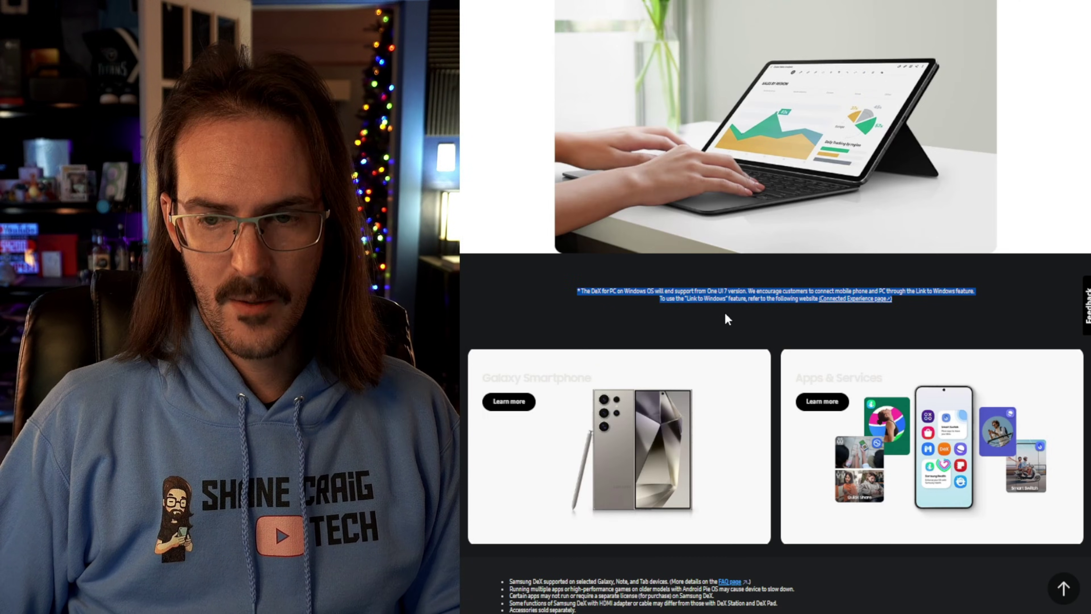
{"action": "left_click", "coordinate": [603, 302]}
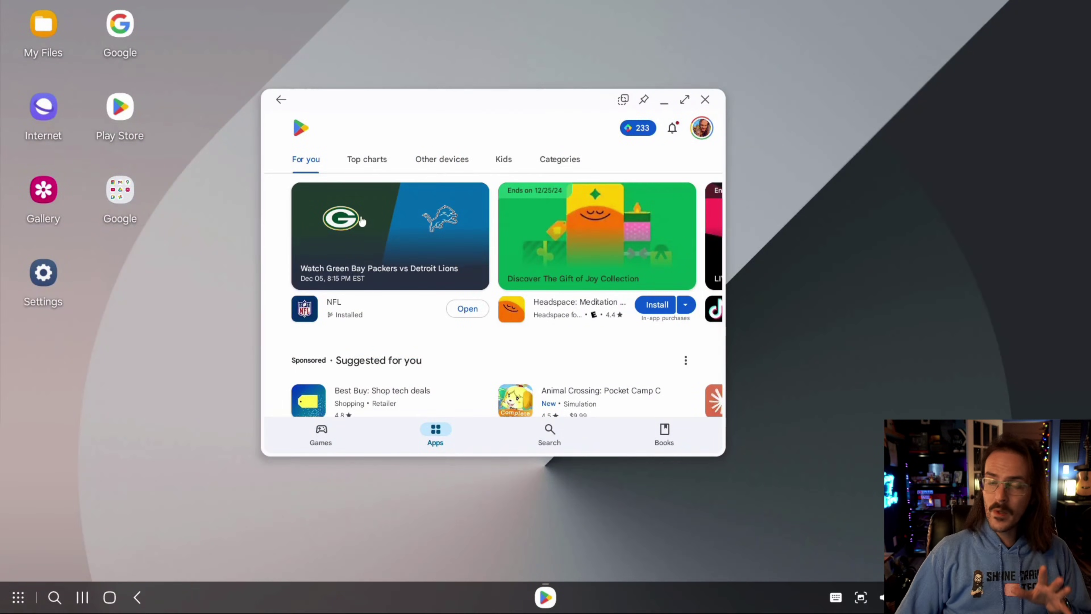
Move the Play Store window further left, then close it
{"action": "left_click_drag", "start_coordinate": [415, 105], "coordinate": [322, 105]}
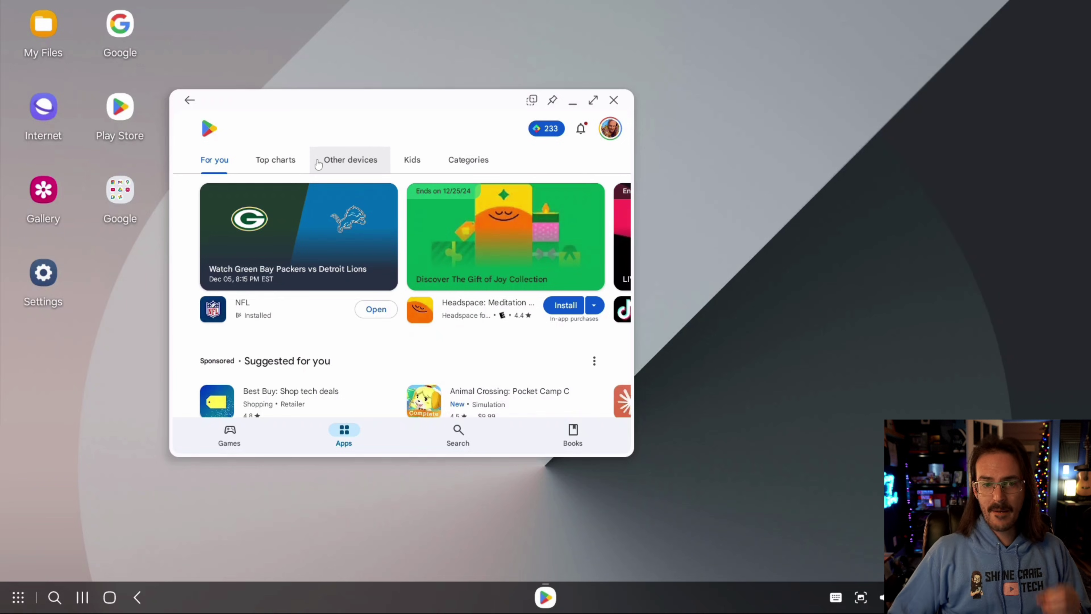
{"action": "left_click", "coordinate": [613, 100]}
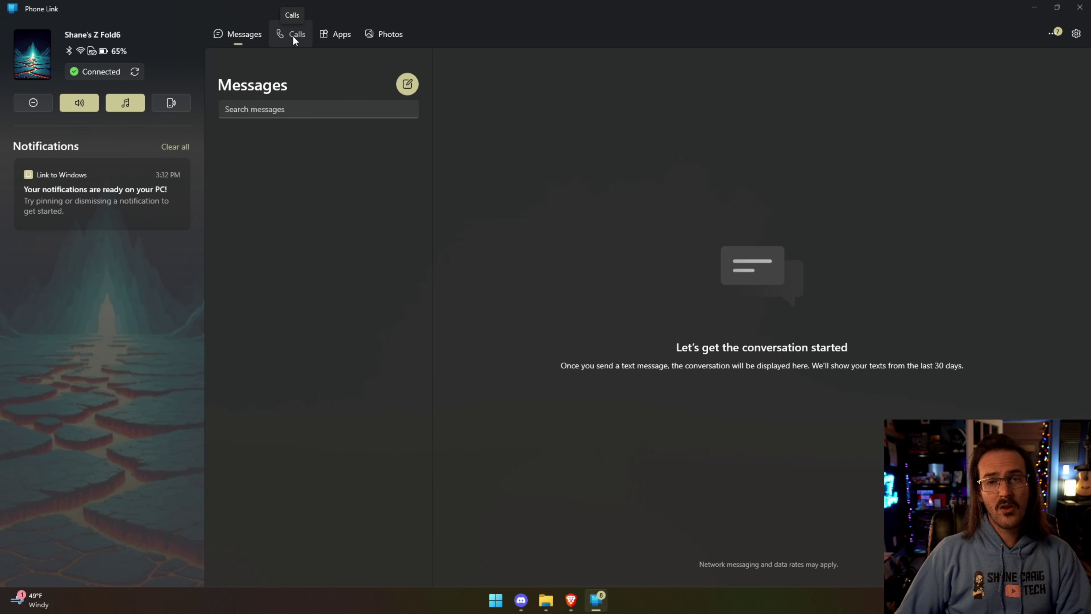
Open Play Store from Recently used on the phone's Apps page and centre its streamed window
{"action": "left_click", "coordinate": [337, 36]}
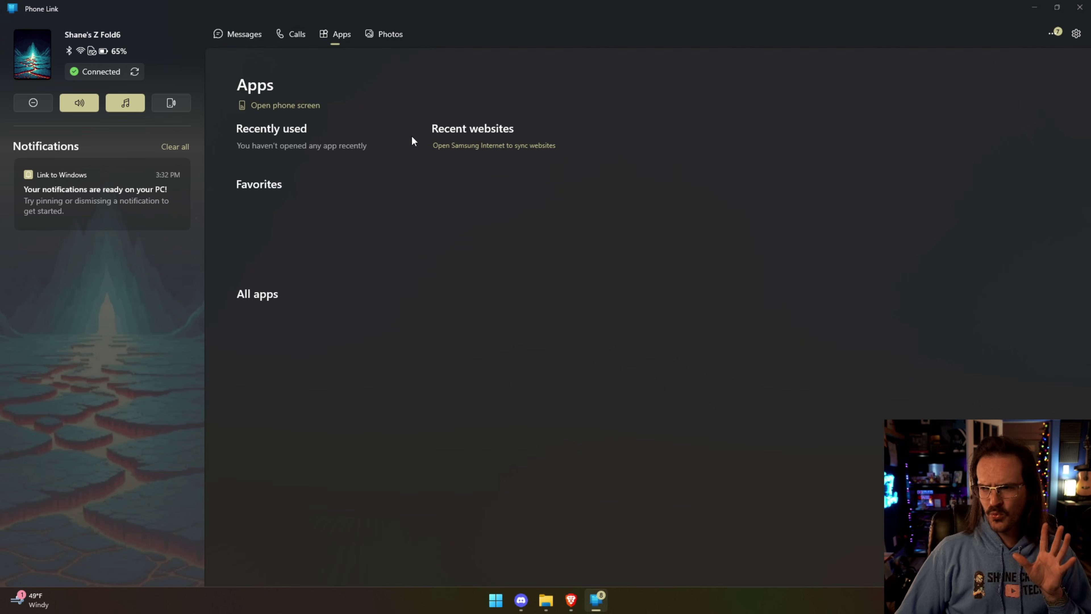
{"action": "scroll", "coordinate": [479, 254], "scroll_direction": "down", "scroll_amount": 3}
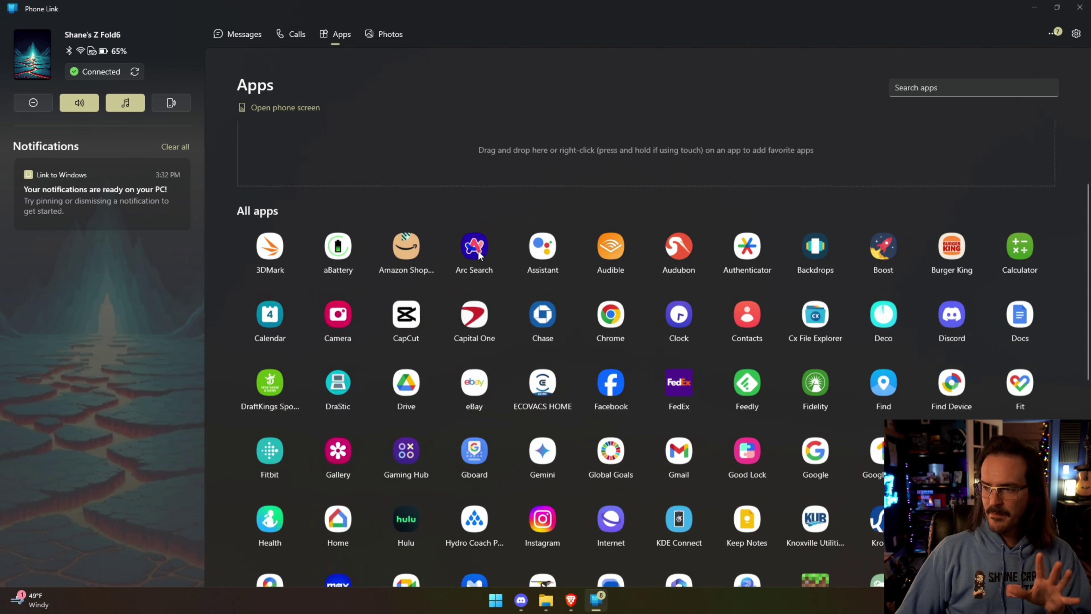
{"action": "scroll", "coordinate": [479, 253], "scroll_direction": "up", "scroll_amount": 3}
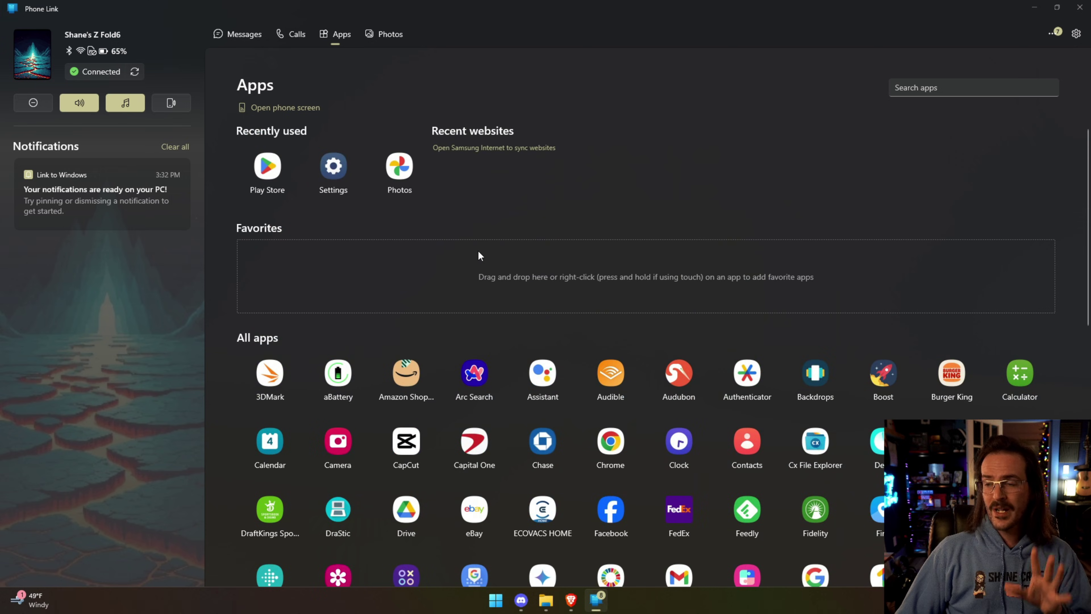
{"action": "left_click", "coordinate": [278, 176]}
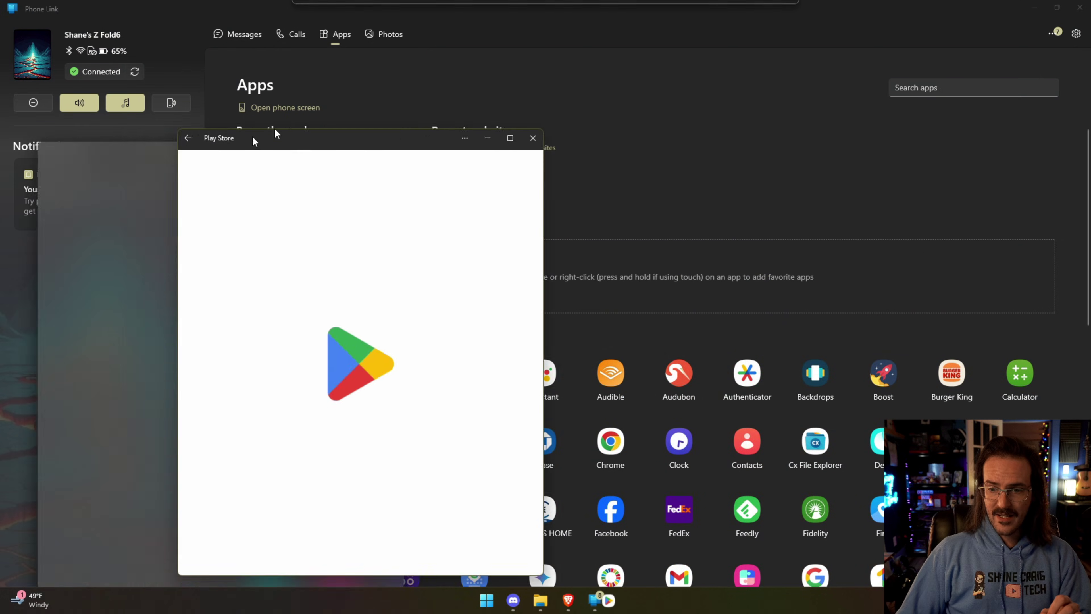
{"action": "left_click_drag", "start_coordinate": [274, 128], "coordinate": [430, 83]}
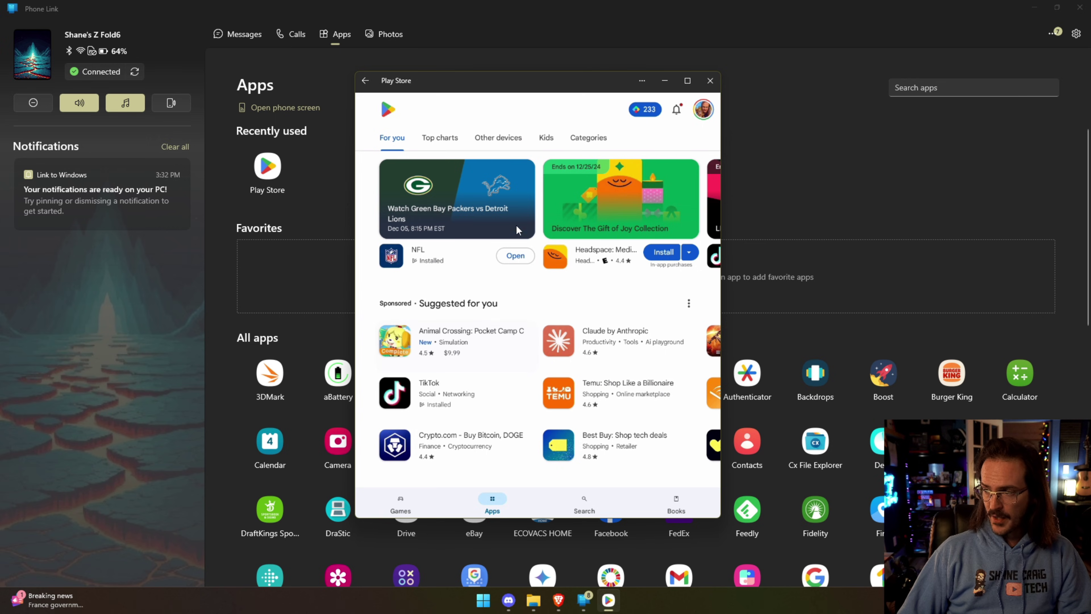
Browse the feed, view the Animal Crossing: Pocket Camp C listing, then close the Play Store window
{"action": "scroll", "coordinate": [488, 353], "scroll_direction": "down", "scroll_amount": 3}
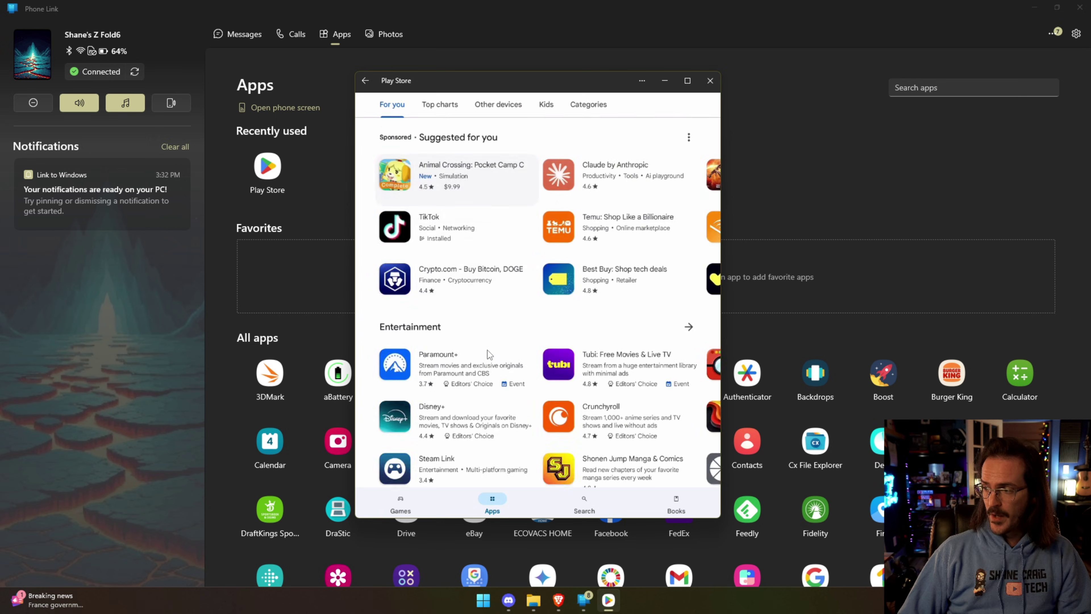
{"action": "scroll", "coordinate": [494, 356], "scroll_direction": "down", "scroll_amount": 3}
{"action": "scroll", "coordinate": [494, 356], "scroll_direction": "up", "scroll_amount": 6}
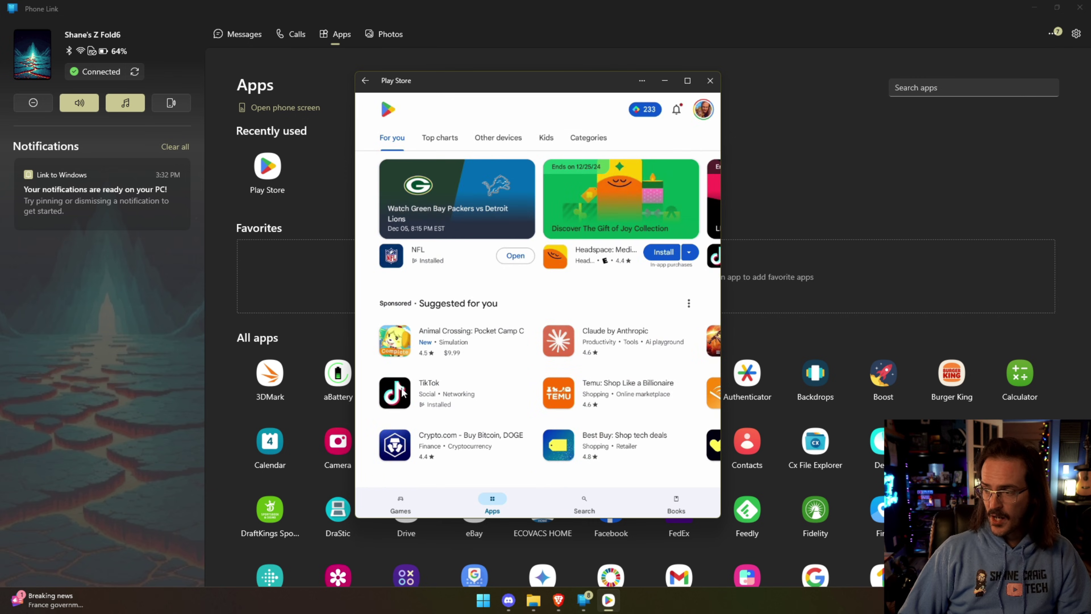
{"action": "left_click", "coordinate": [396, 355]}
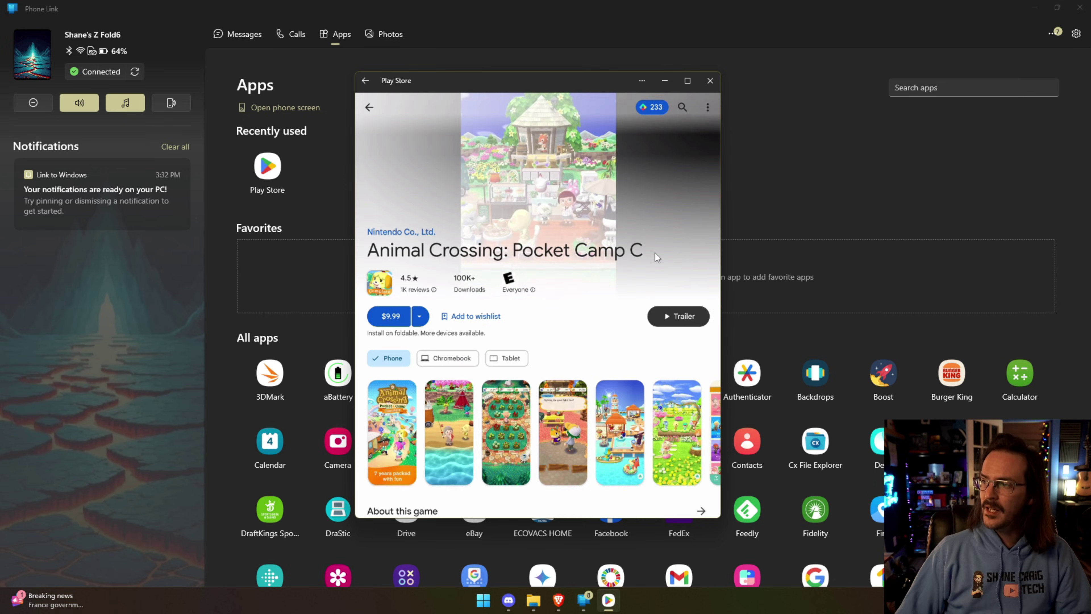
{"action": "left_click", "coordinate": [709, 81]}
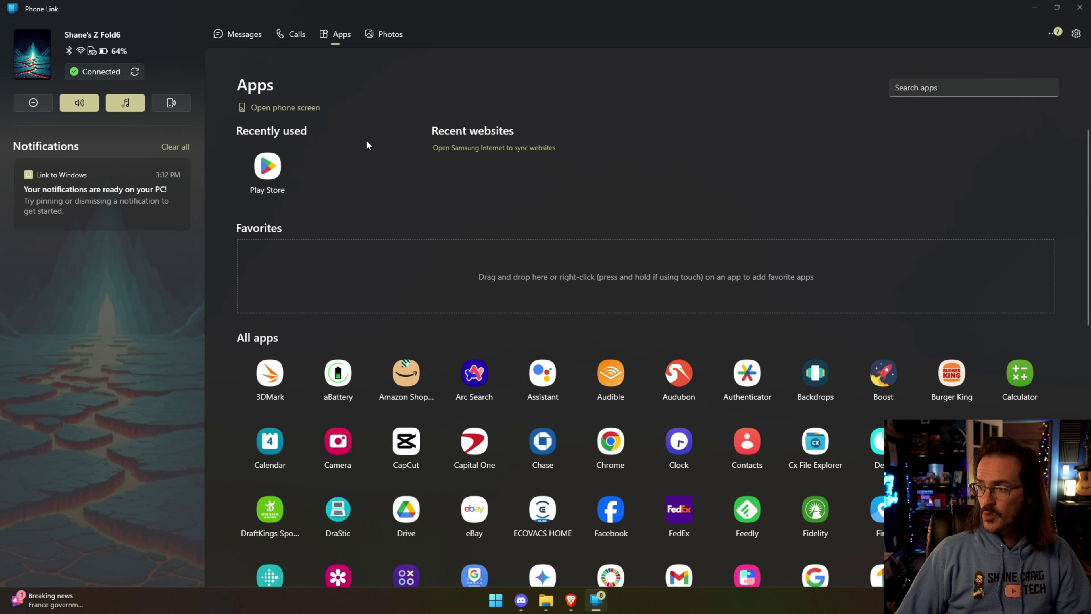
{"action": "left_click", "coordinate": [308, 108]}
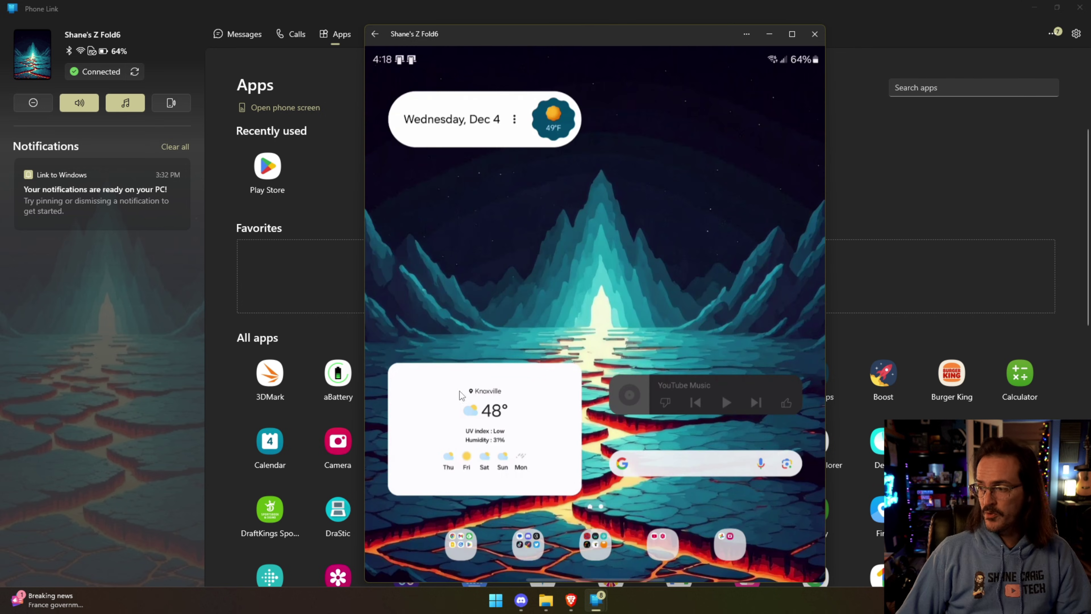
{"action": "left_click_drag", "start_coordinate": [576, 373], "coordinate": [593, 258]}
{"action": "left_click_drag", "start_coordinate": [601, 300], "coordinate": [614, 471]}
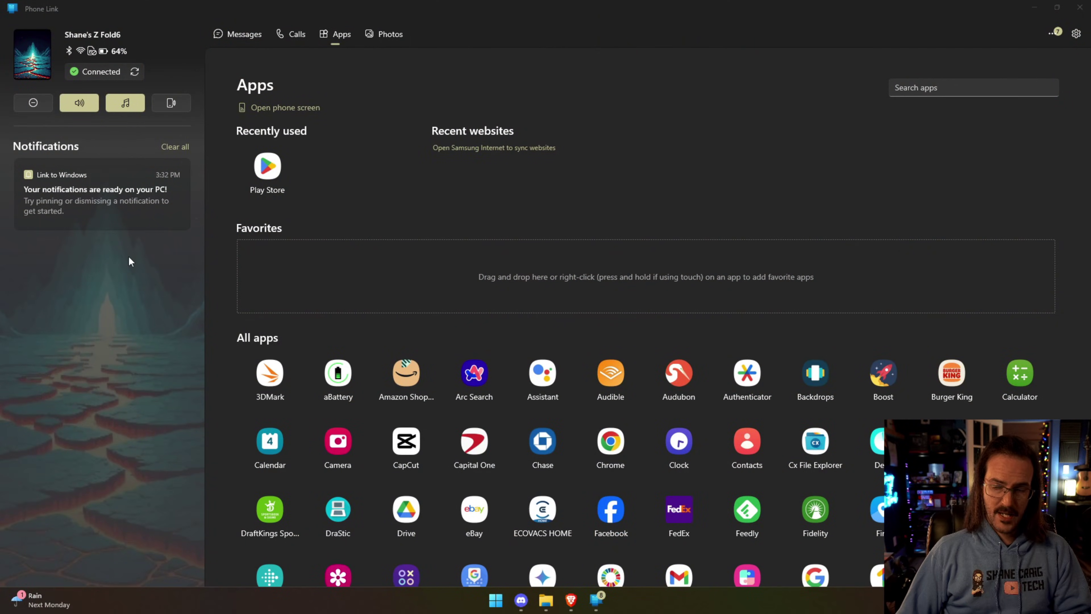
Switch Phone Link from the Apps page to the Messages page
{"action": "left_click", "coordinate": [251, 34]}
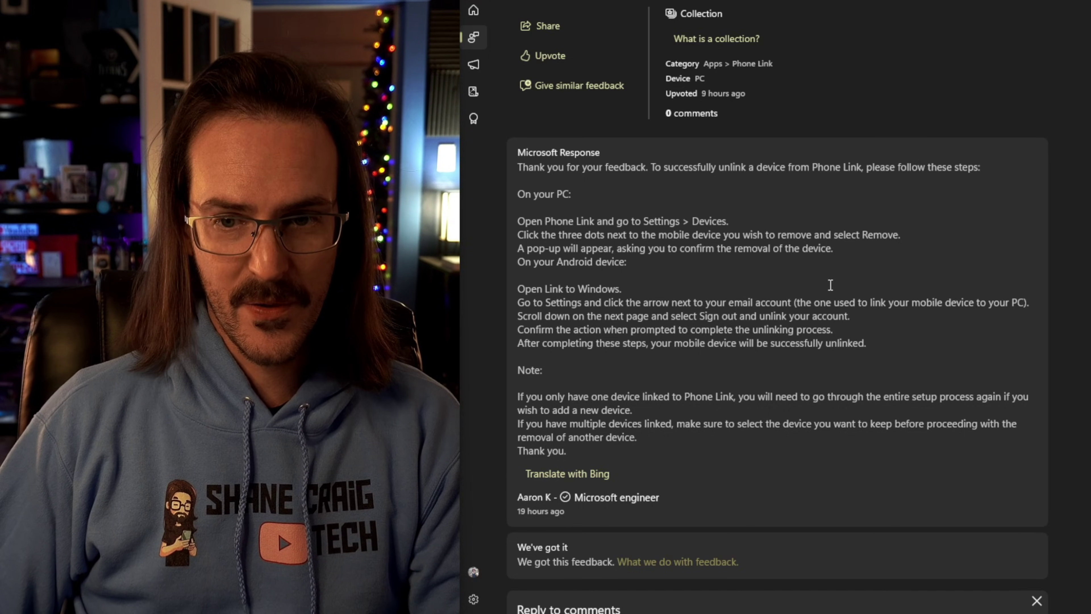
Highlight Microsoft's unlinking instructions, then the comment saying the three dots are missing beside the old phone
{"action": "scroll", "coordinate": [830, 285], "scroll_direction": "down", "scroll_amount": 2}
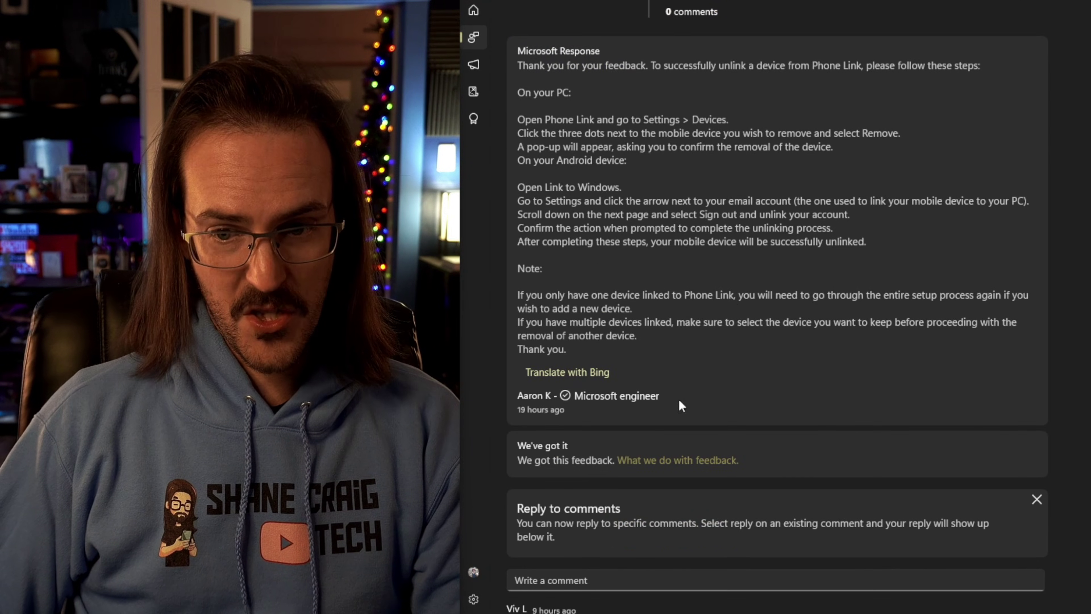
{"action": "left_click_drag", "start_coordinate": [640, 337], "coordinate": [509, 60]}
{"action": "scroll", "coordinate": [831, 267], "scroll_direction": "down", "scroll_amount": 12}
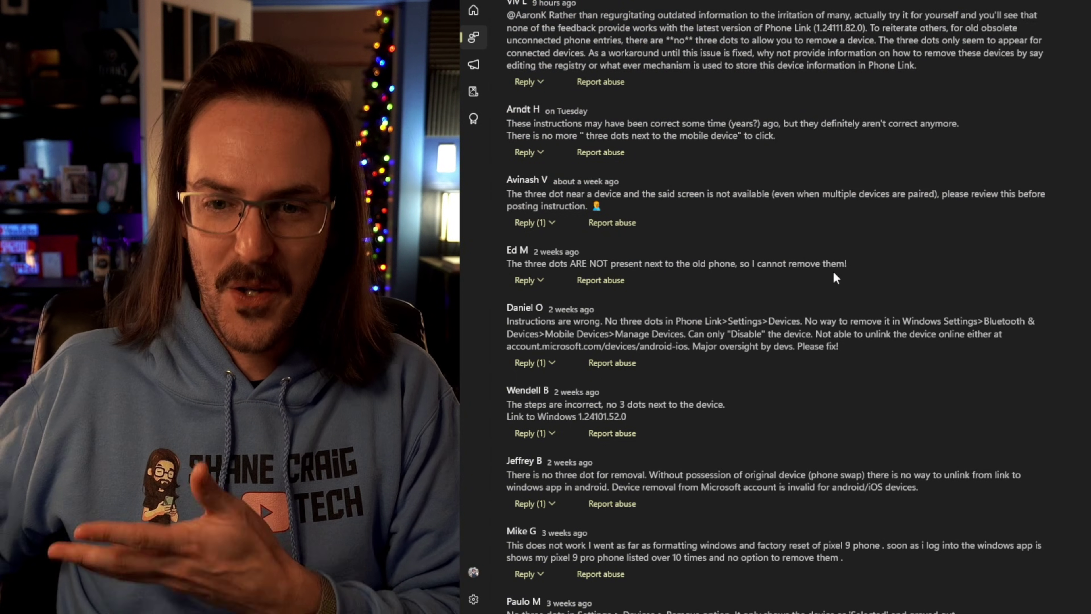
{"action": "left_click_drag", "start_coordinate": [833, 271], "coordinate": [557, 240]}
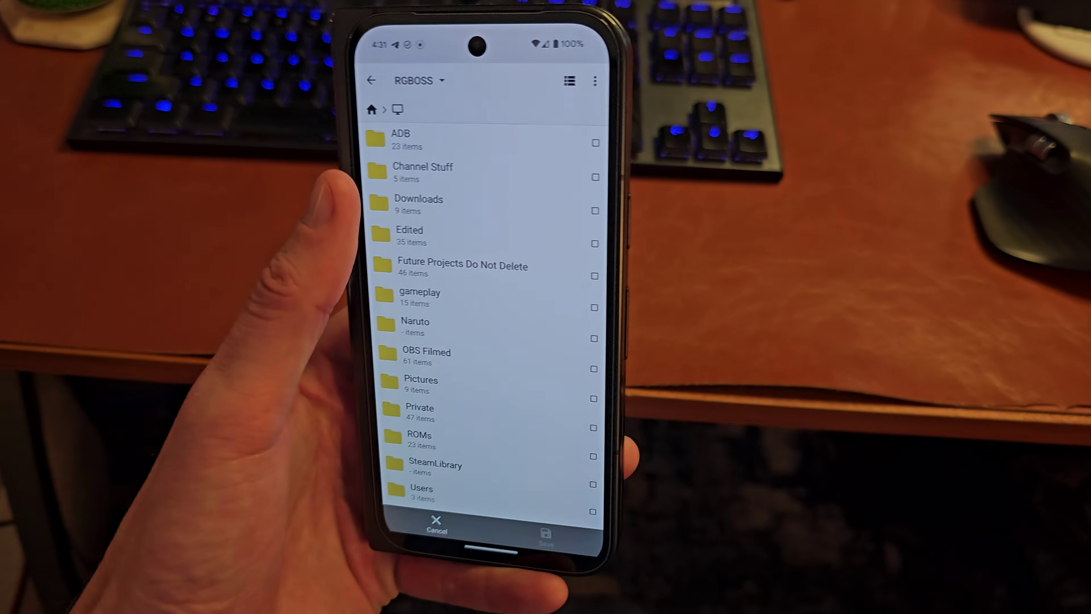
Save the NIGHT photo into RGBOSS's Downloads folder and confirm OVERWRITE of the same-named file
{"action": "left_click", "coordinate": [455, 189]}
{"action": "left_click", "coordinate": [468, 501]}
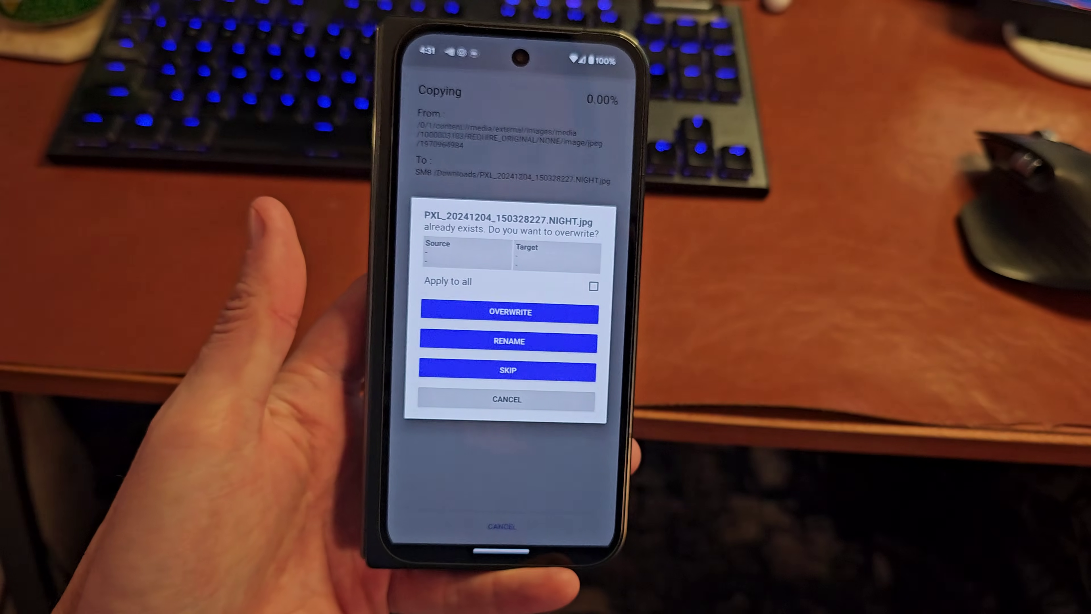
{"action": "left_click", "coordinate": [497, 319]}
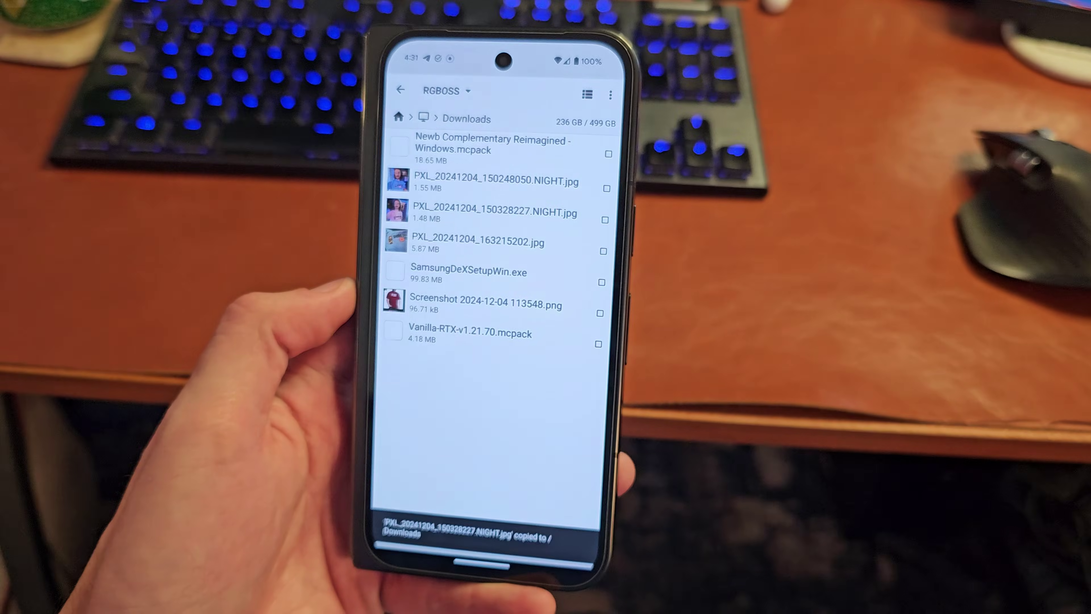